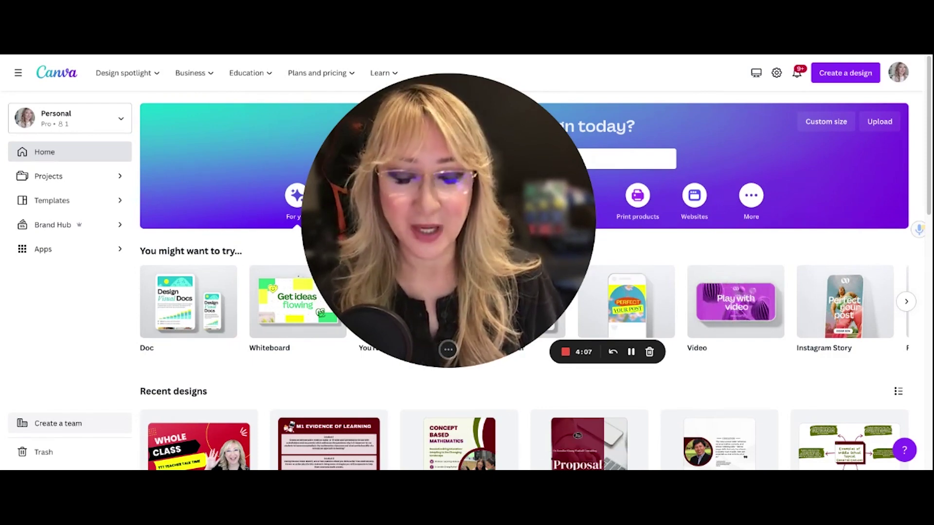
- Create a new Instagram Post (Square) design with an empty canvas
left_click_drag(428, 247, 148, 307)
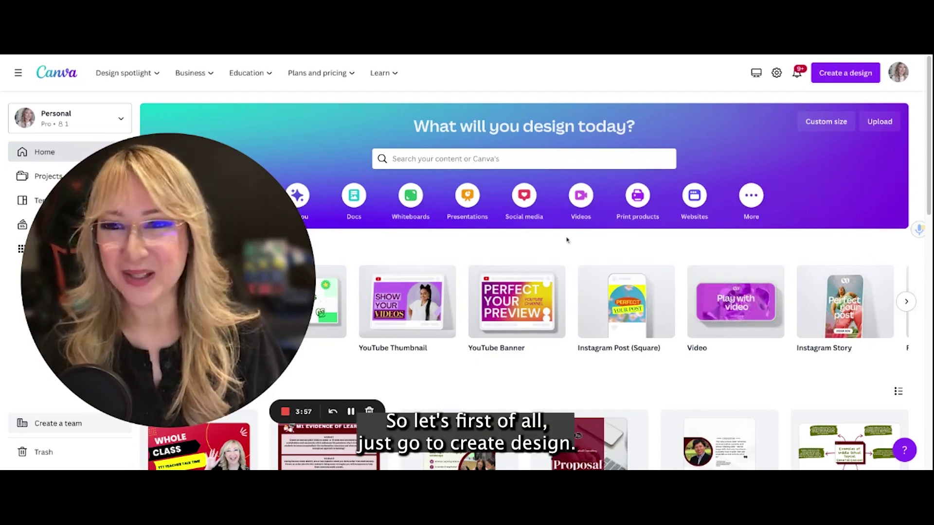
left_click(853, 74)
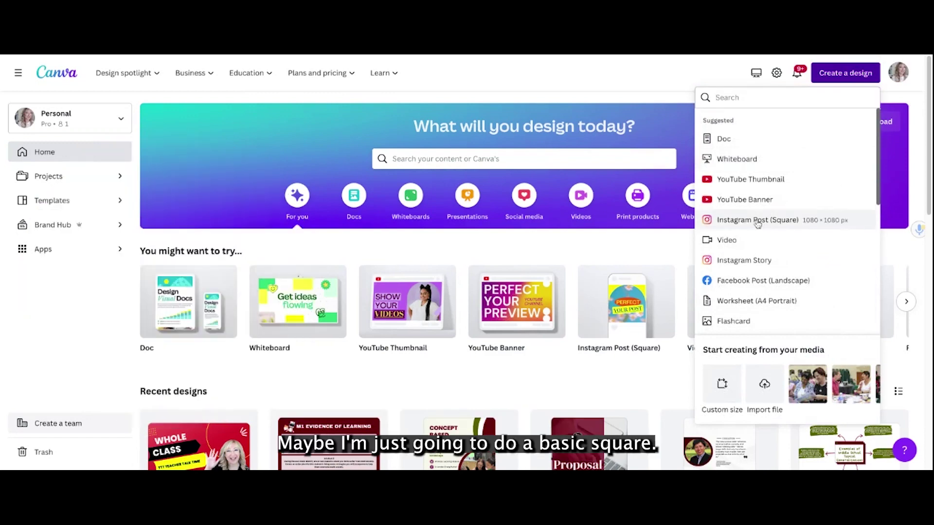
left_click(758, 220)
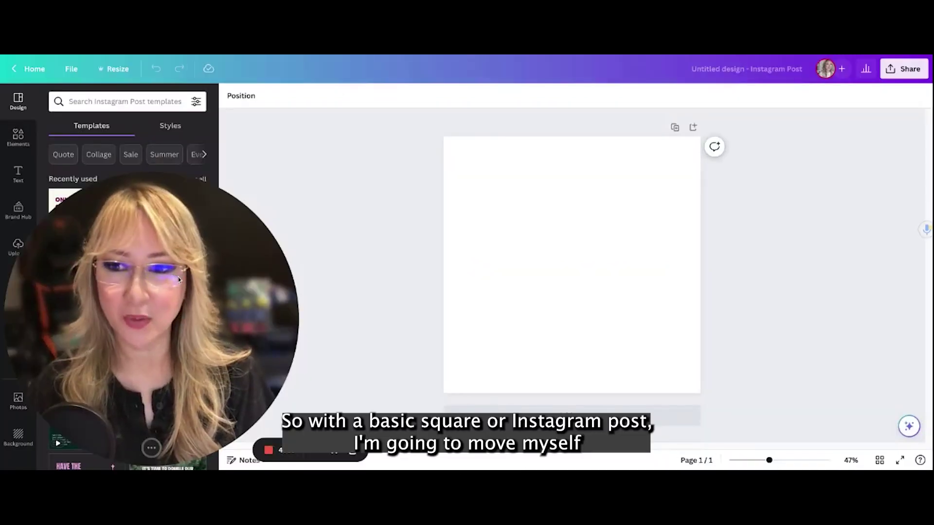
left_click_drag(179, 280, 329, 163)
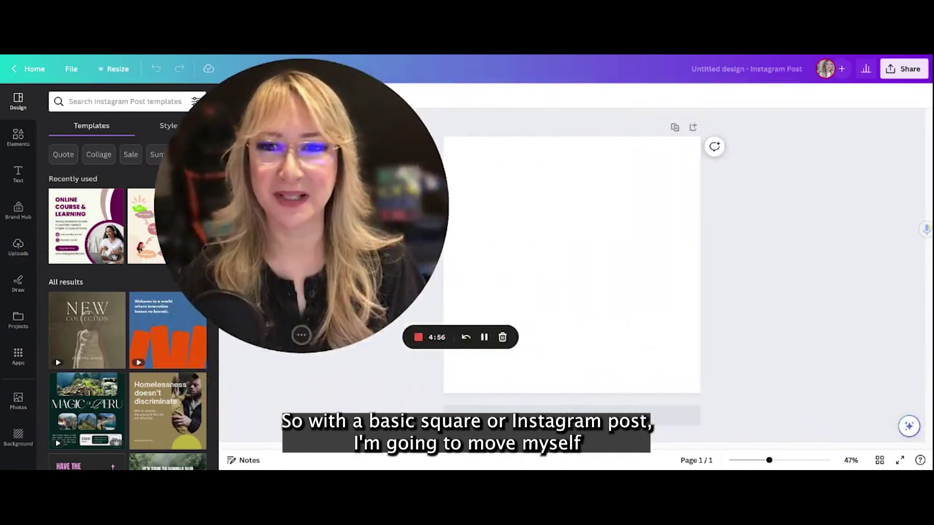
left_click_drag(304, 339, 353, 339)
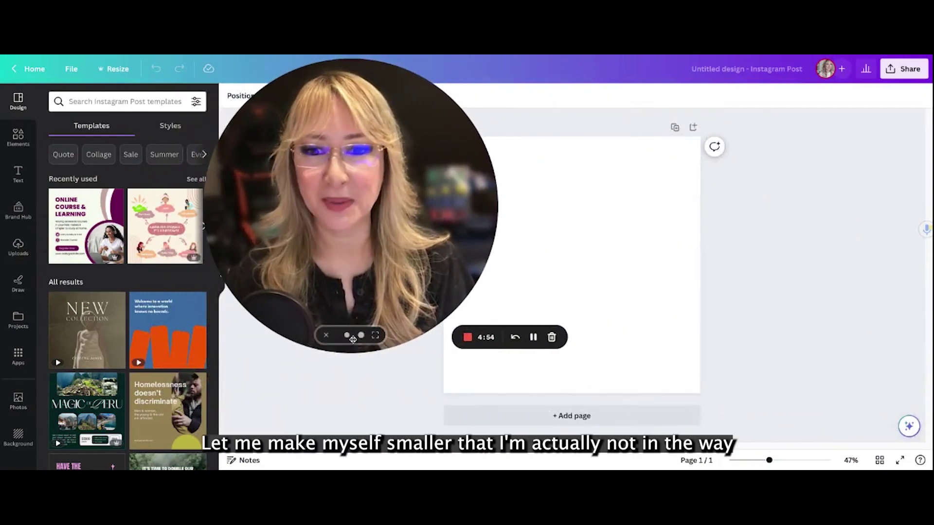
left_click(346, 335)
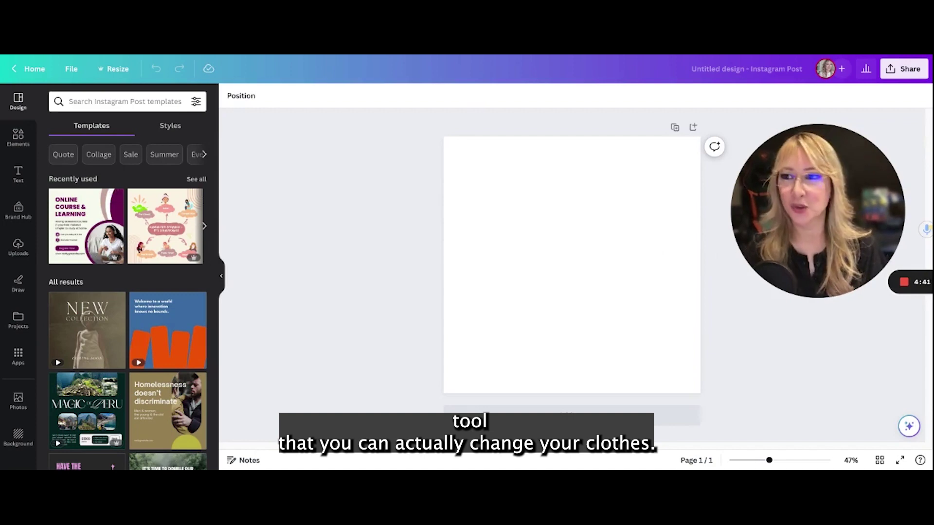
- Add the group workshop photo from the Uploads images to the post canvas
left_click(17, 245)
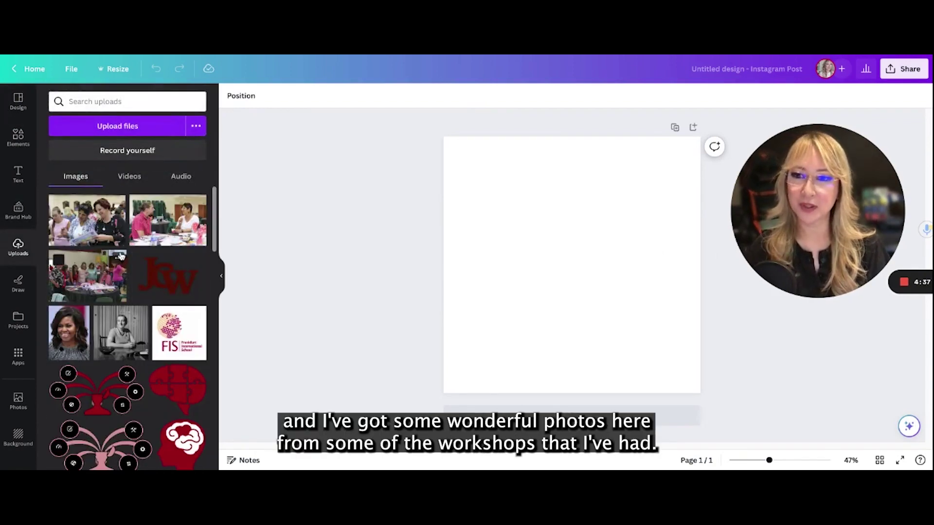
scroll(121, 256, "down", 5)
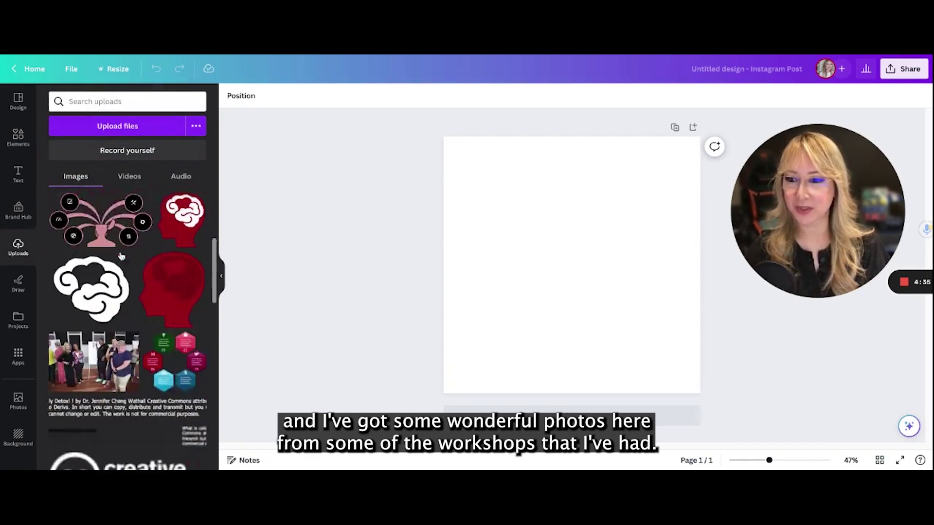
scroll(121, 256, "down", 1)
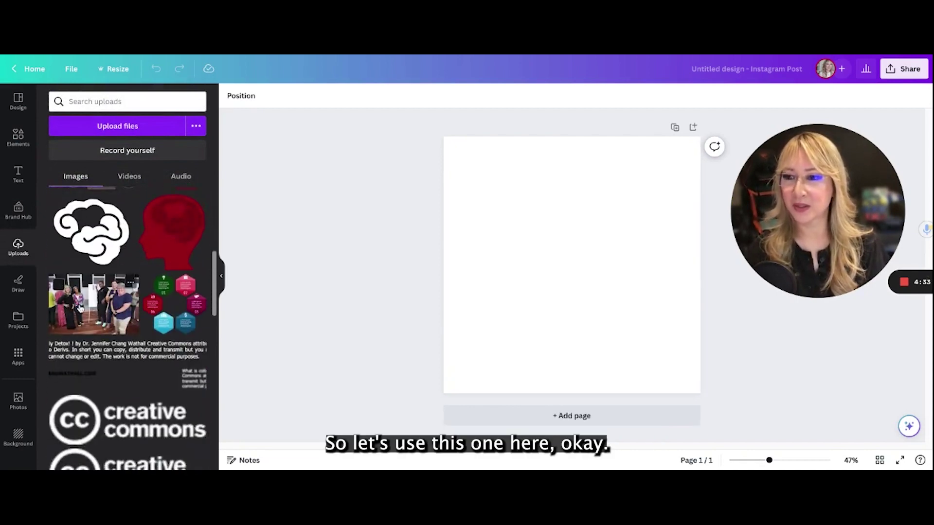
left_click(80, 309)
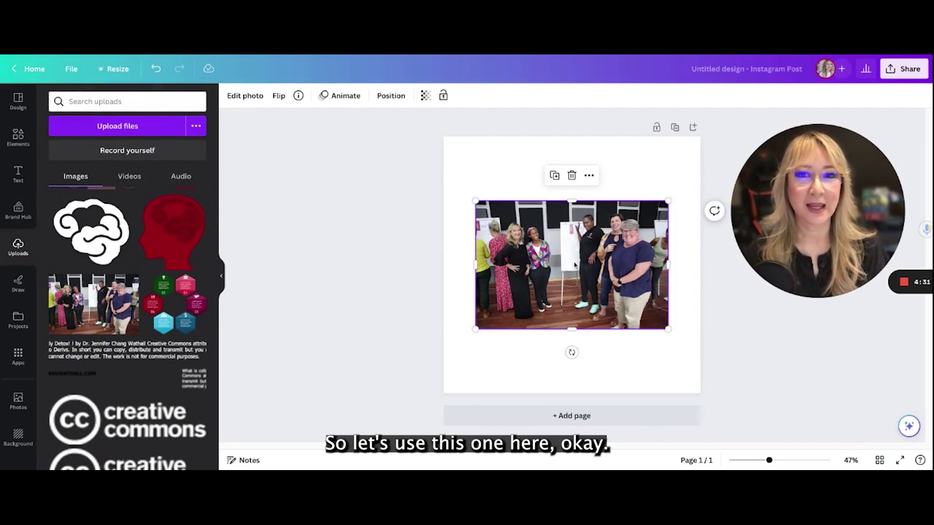
- Crop the workshop photo to a 1:1 square tightened around the central group
double_click(597, 277)
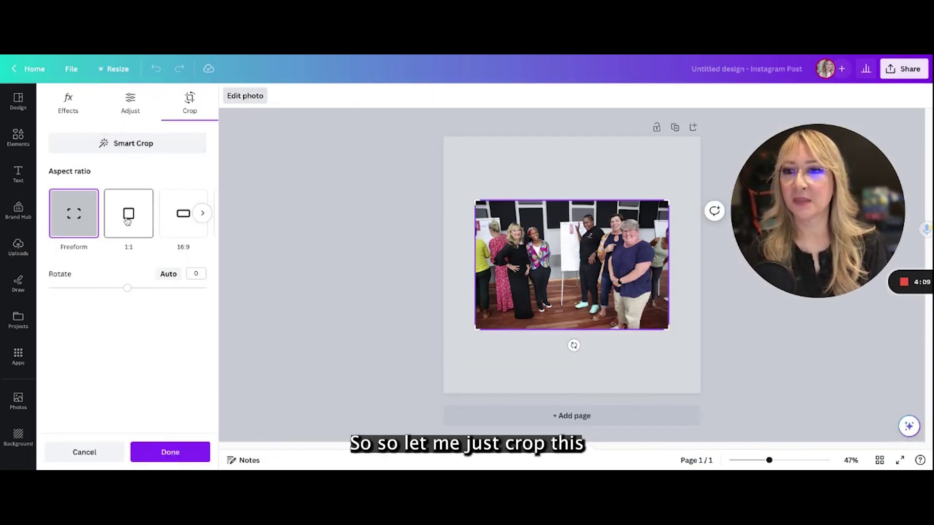
left_click(128, 222)
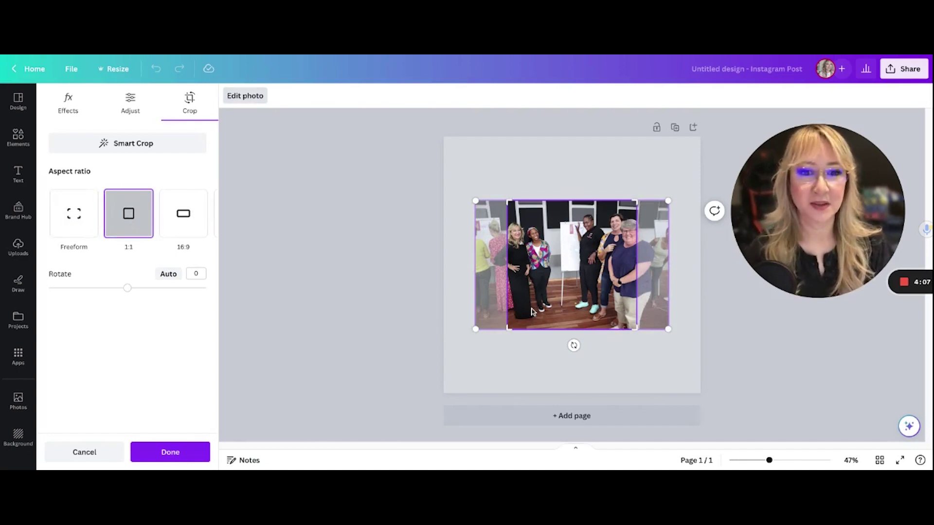
left_click_drag(534, 313, 582, 314)
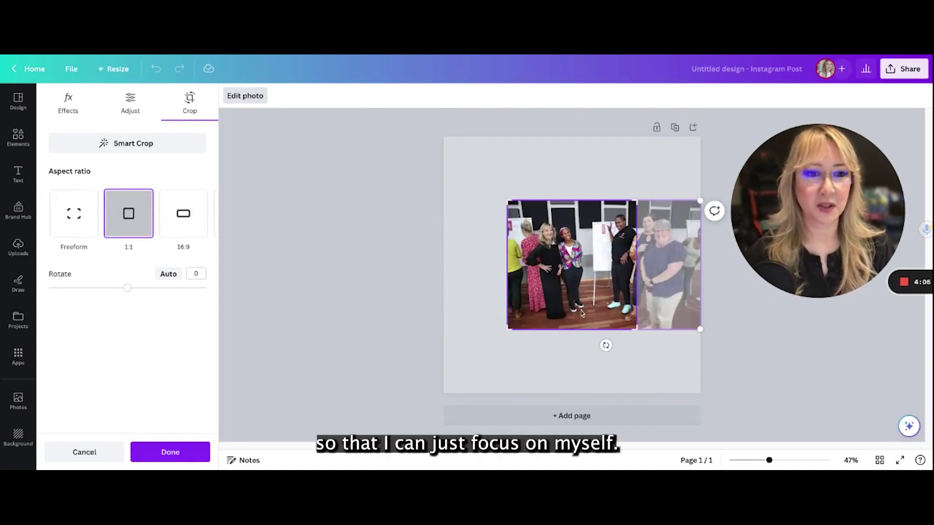
left_click_drag(637, 332, 699, 391)
left_click(427, 265)
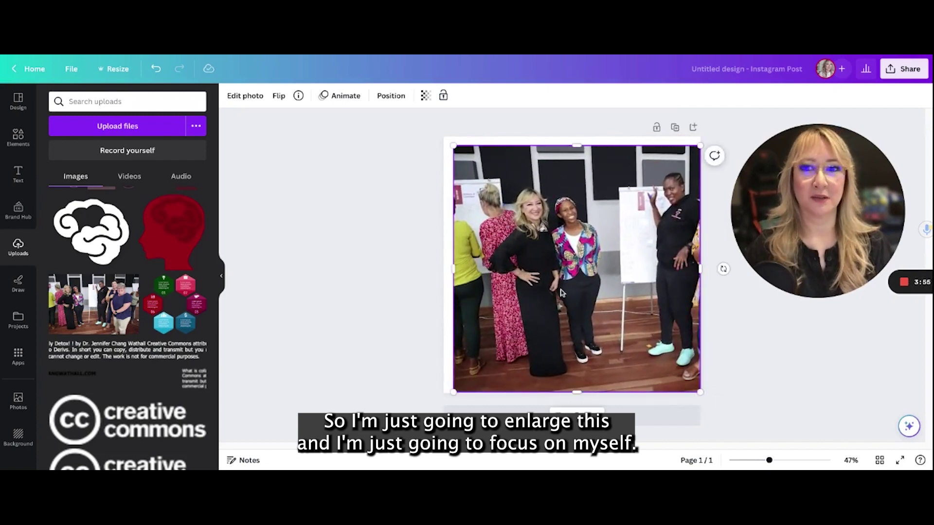
- Remove the photo's background, recentre and enlarge it on the page, then pick Magic Edit
left_click(241, 97)
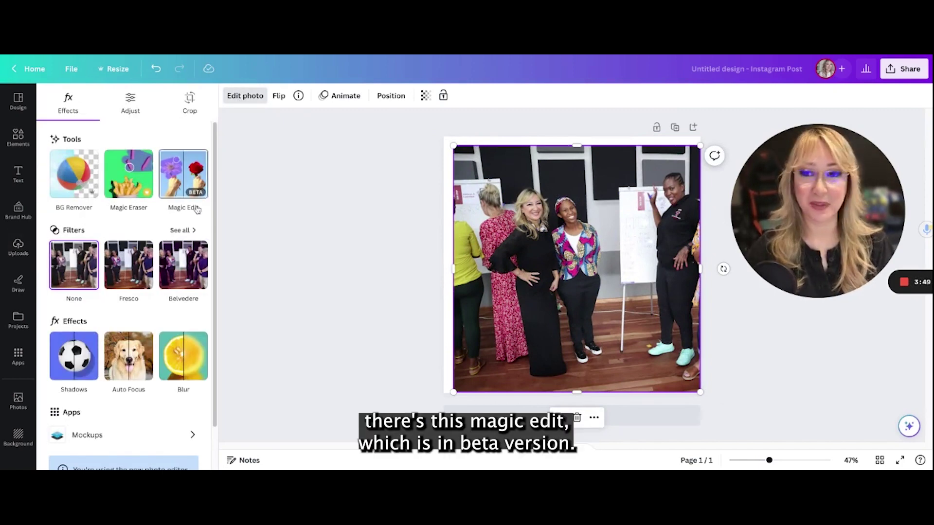
left_click(70, 175)
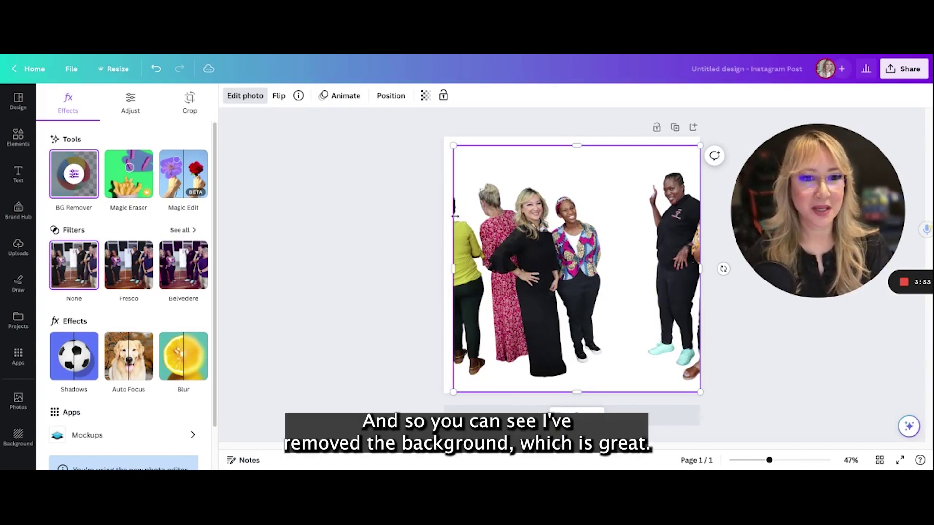
left_click_drag(523, 263, 518, 259)
left_click_drag(695, 389, 700, 393)
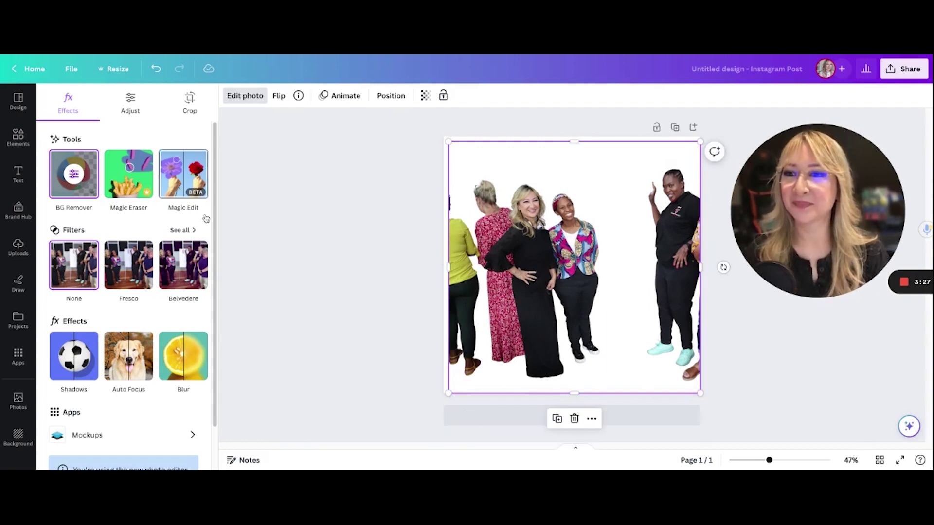
left_click(184, 177)
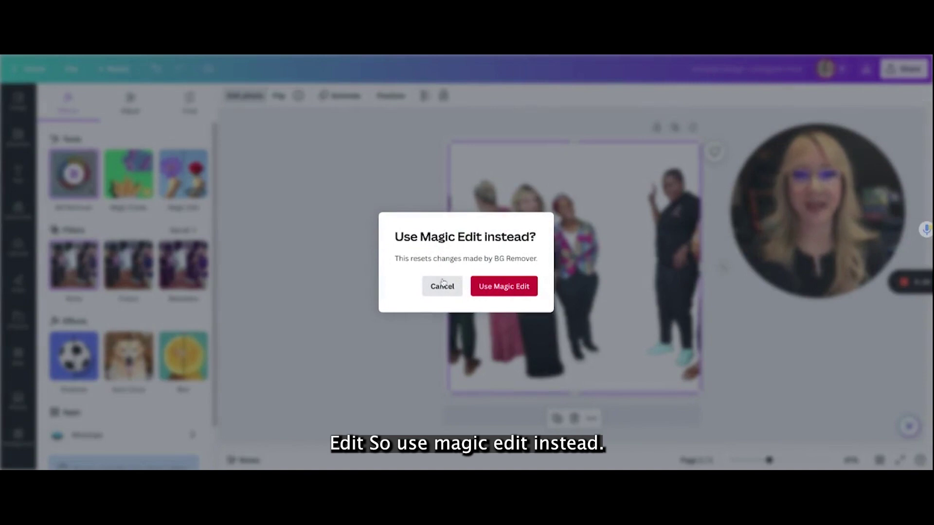
- Switch to Magic Edit, restoring the photo background, and dismiss the brushing hint
left_click(499, 288)
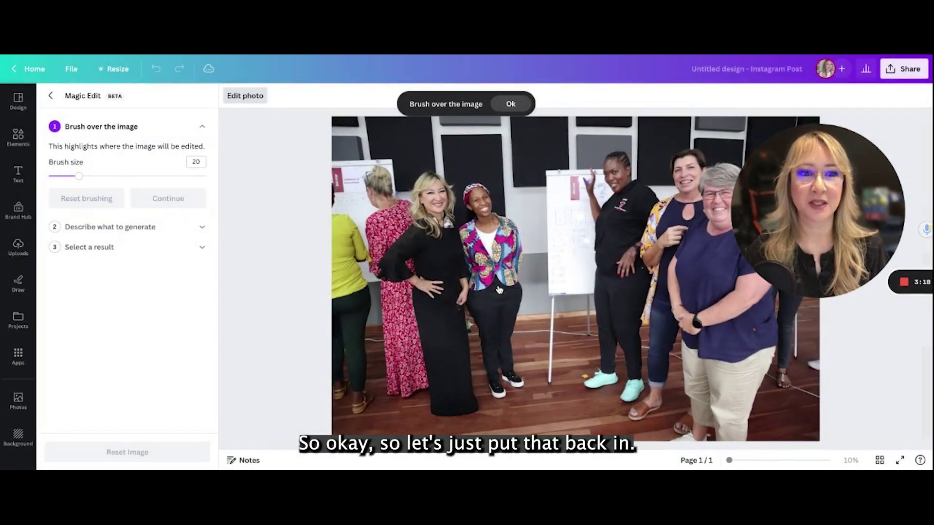
left_click_drag(499, 289, 464, 287)
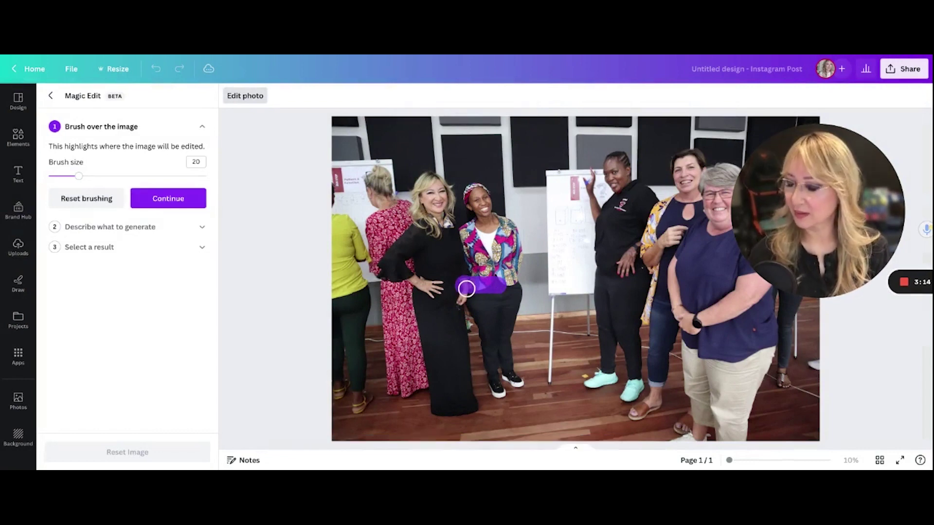
left_click(50, 95)
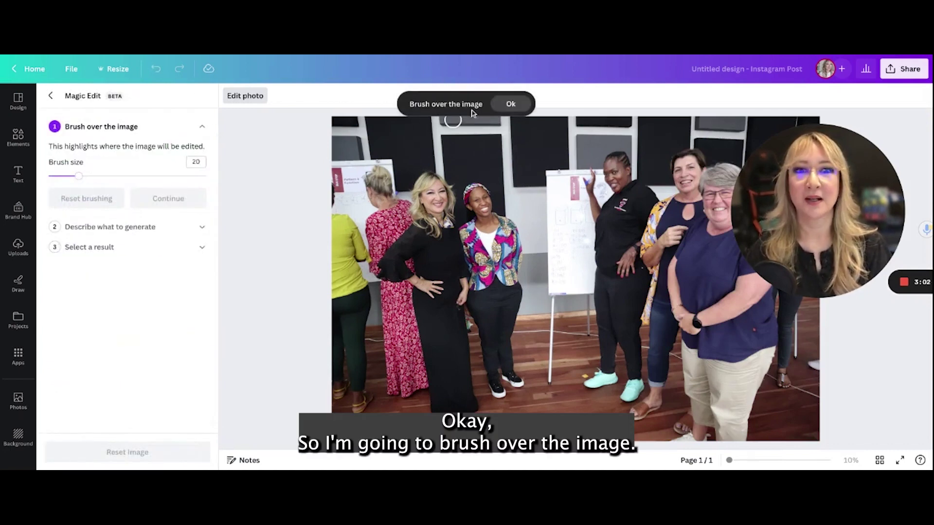
left_click(515, 106)
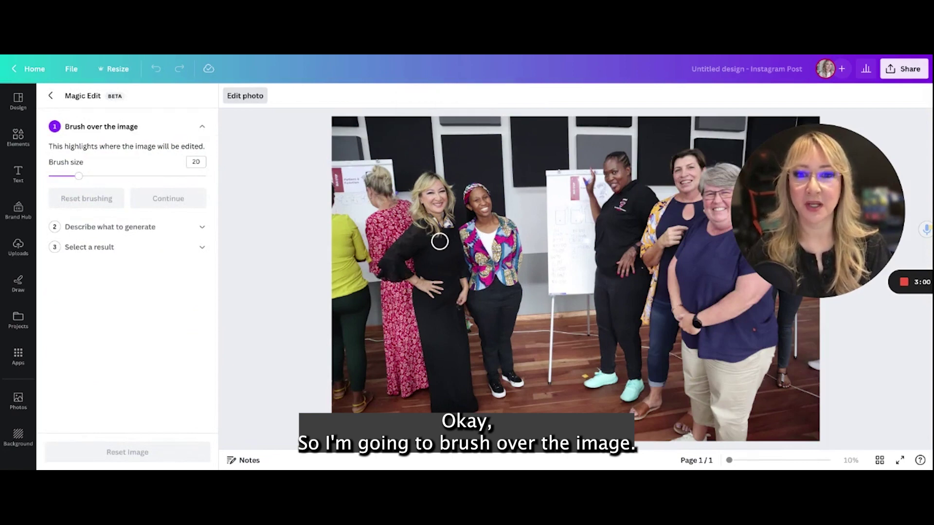
- Set brush size to 15 and paint over the presenter's black top and skirt
mouse_move(416, 228)
left_mouse_down()
mouse_move(451, 242)
mouse_move(451, 234)
mouse_move(460, 271)
mouse_move(426, 270)
mouse_move(421, 245)
mouse_move(441, 267)
mouse_move(436, 250)
mouse_move(454, 260)
mouse_move(413, 236)
mouse_move(389, 258)
mouse_move(410, 252)
mouse_move(391, 260)
mouse_move(403, 272)
mouse_move(386, 271)
mouse_move(406, 269)
left_mouse_up()
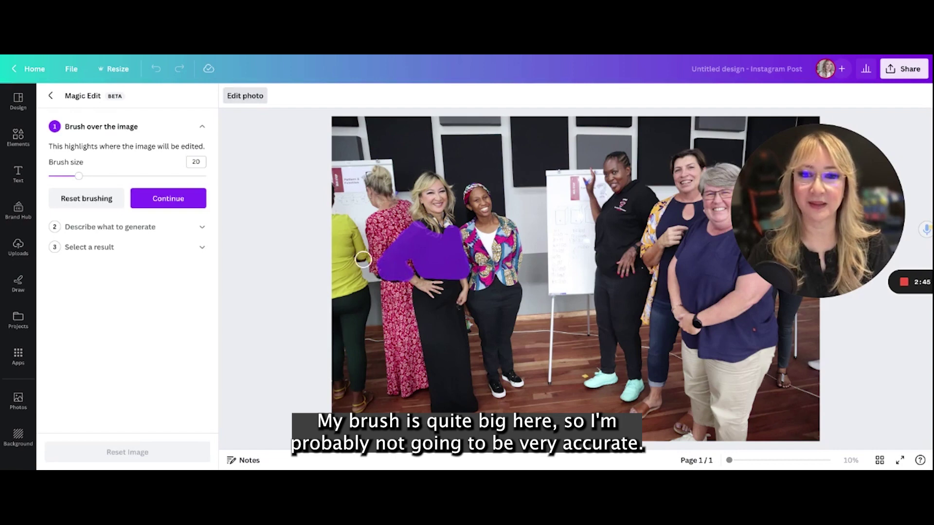
left_click(79, 176)
key("Left")
key("Left")
key("Left")
key("Left")
key("Left")
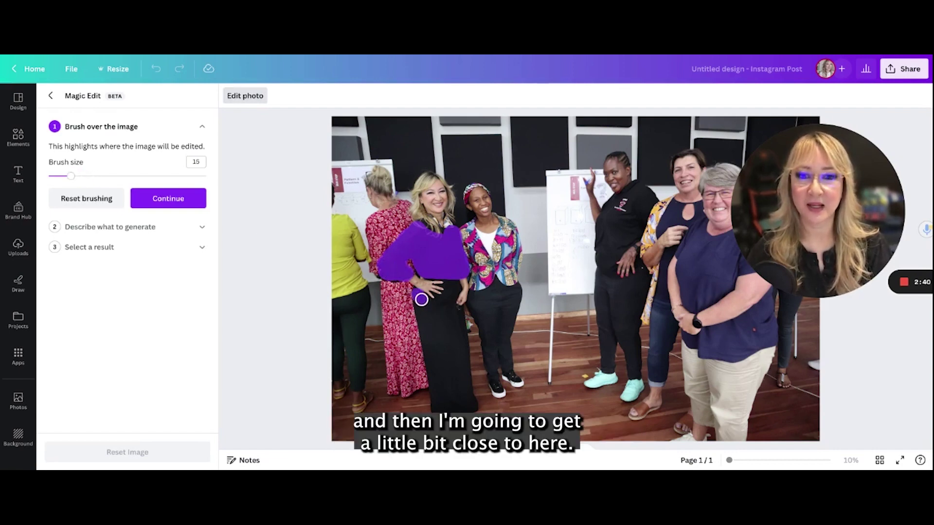
left_click_drag(417, 297, 440, 402)
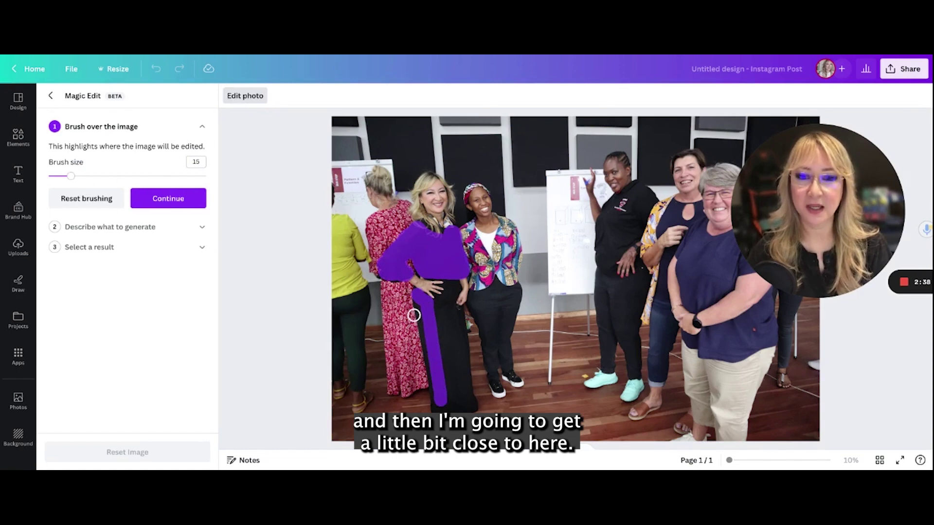
mouse_move(415, 302)
left_mouse_down()
mouse_move(436, 408)
mouse_move(475, 412)
mouse_move(456, 316)
mouse_move(442, 323)
mouse_move(467, 407)
mouse_move(451, 403)
mouse_move(442, 367)
mouse_move(442, 337)
mouse_move(460, 390)
mouse_move(436, 307)
mouse_move(453, 279)
mouse_move(450, 313)
left_mouse_up()
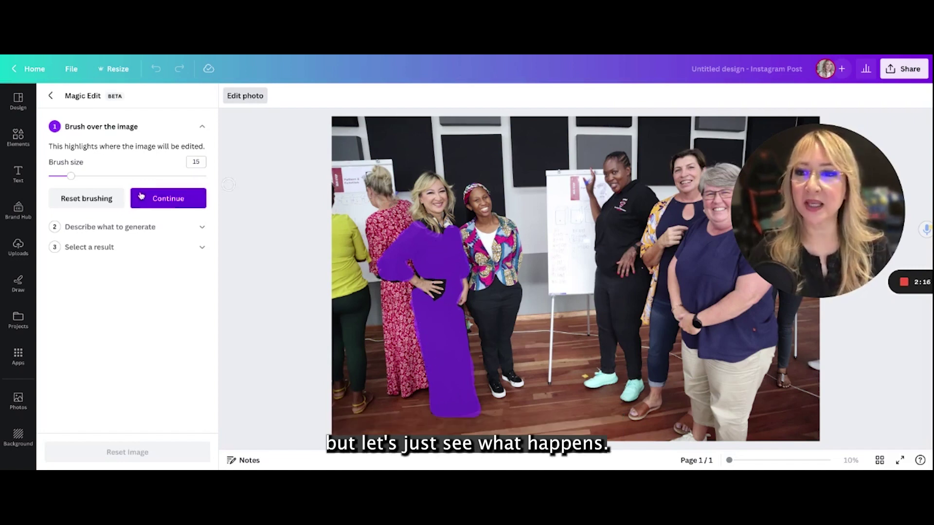
- Describe the edit as 'change clothes' and generate AI outfits for the brushed clothing
left_click(158, 194)
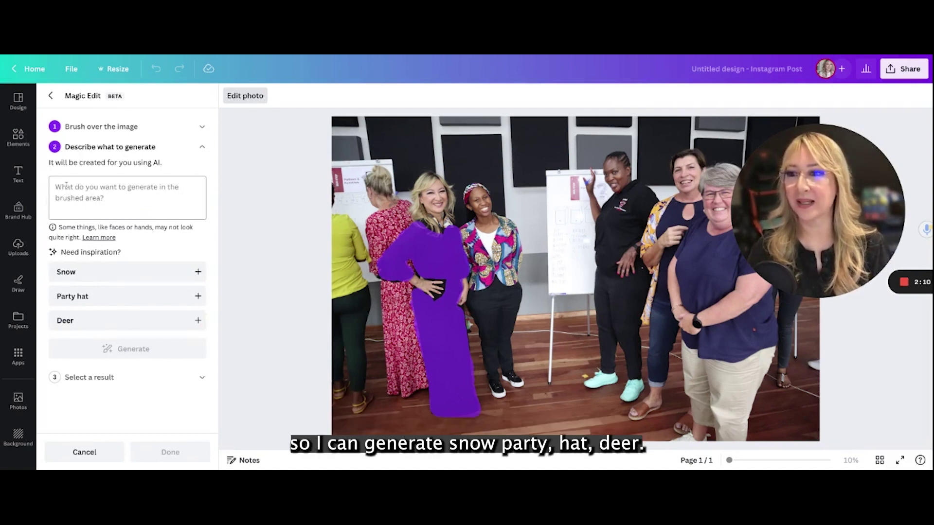
left_click(66, 186)
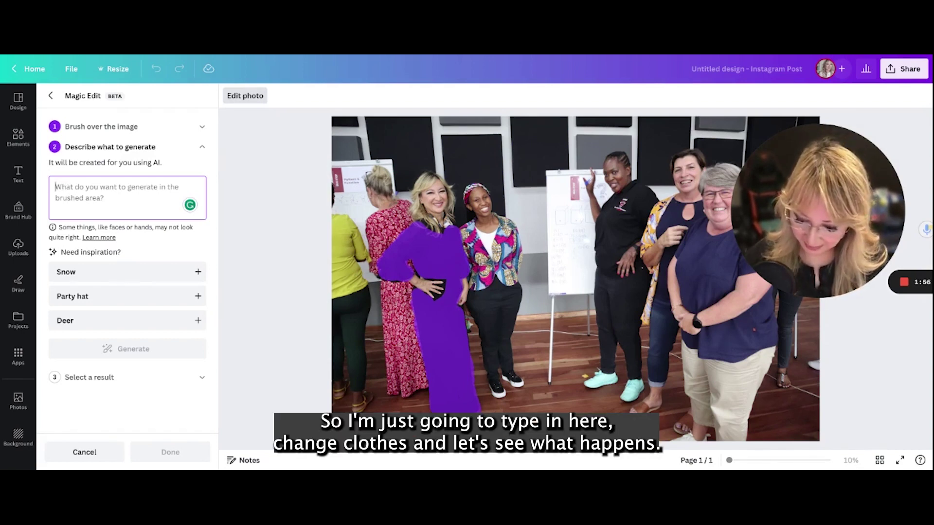
type("change clothes")
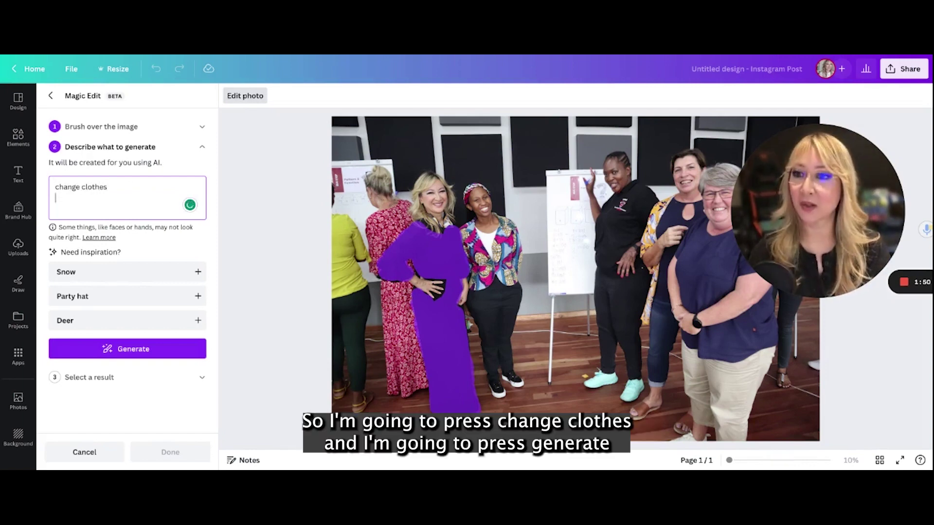
left_click(124, 349)
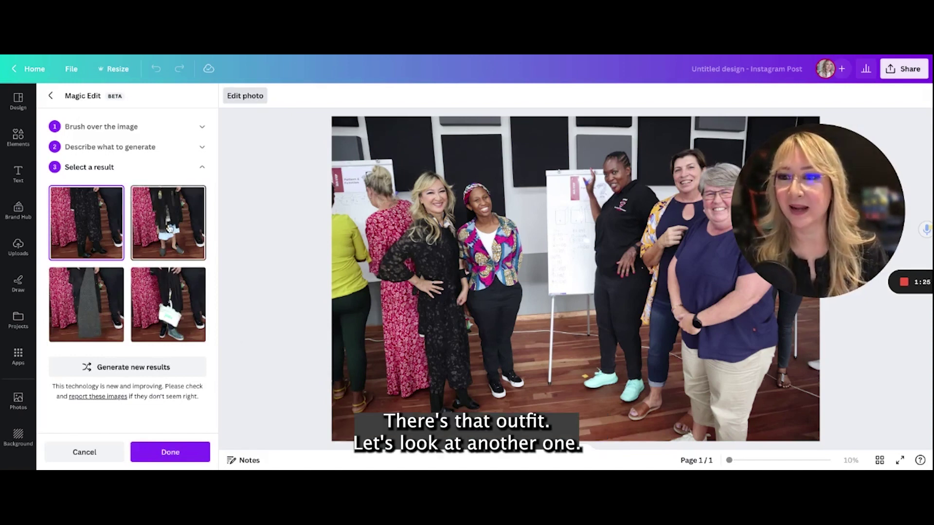
- Preview the second, long grey, and white-bag outfit results on the presenter
left_click(170, 229)
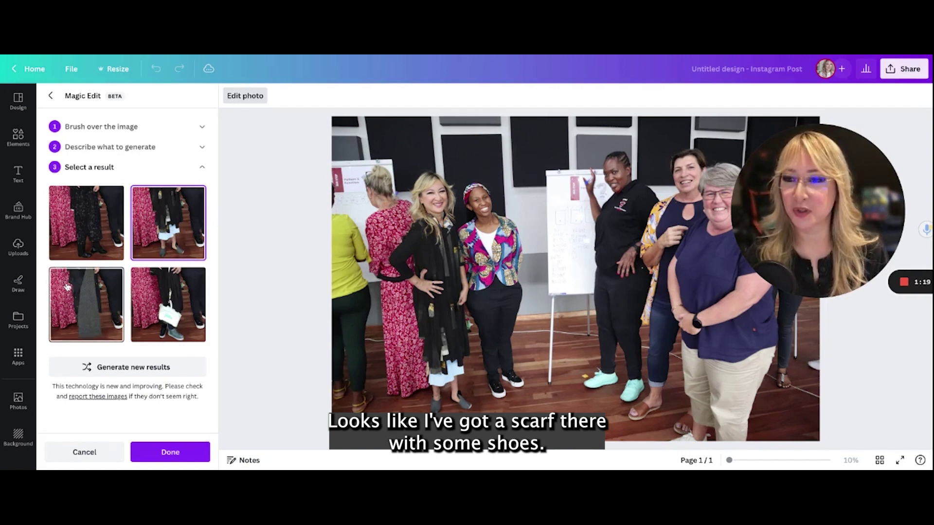
left_click(76, 297)
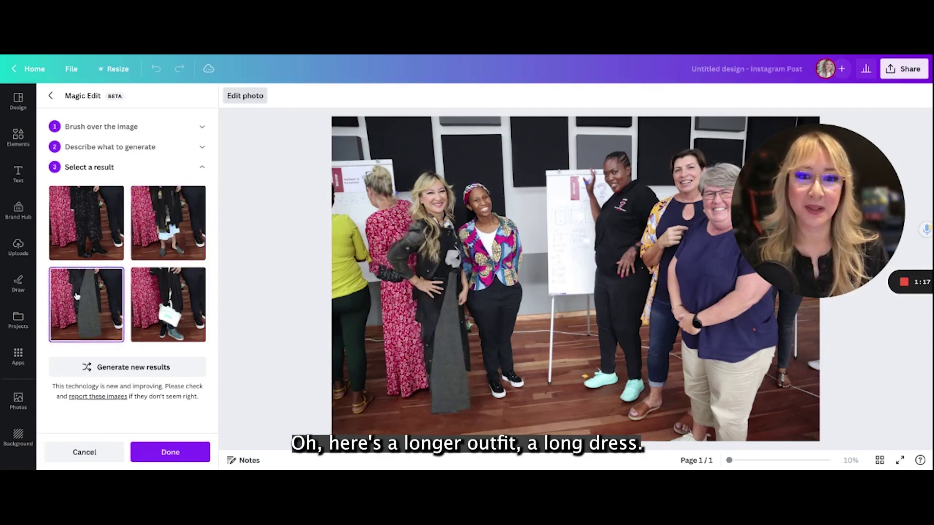
left_click(169, 311)
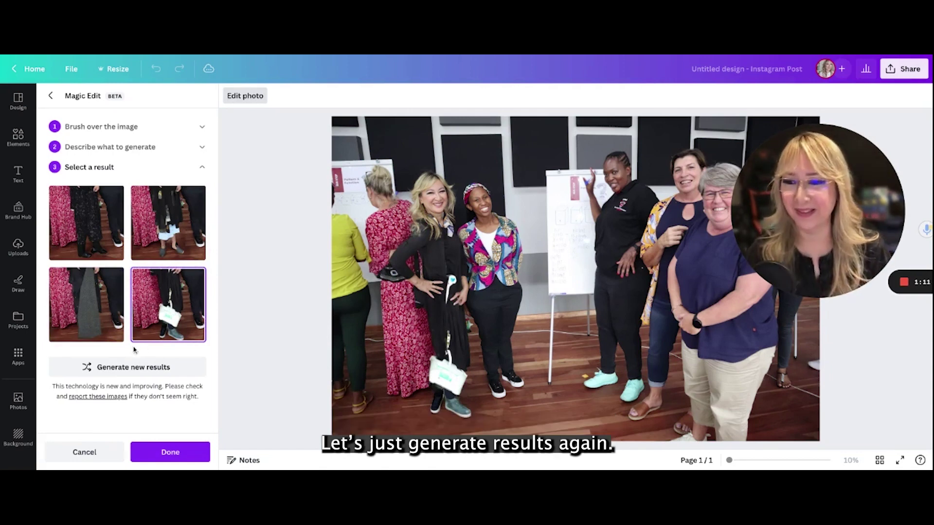
- Generate a fresh set of outfits and apply the black floral dress result
left_click(123, 375)
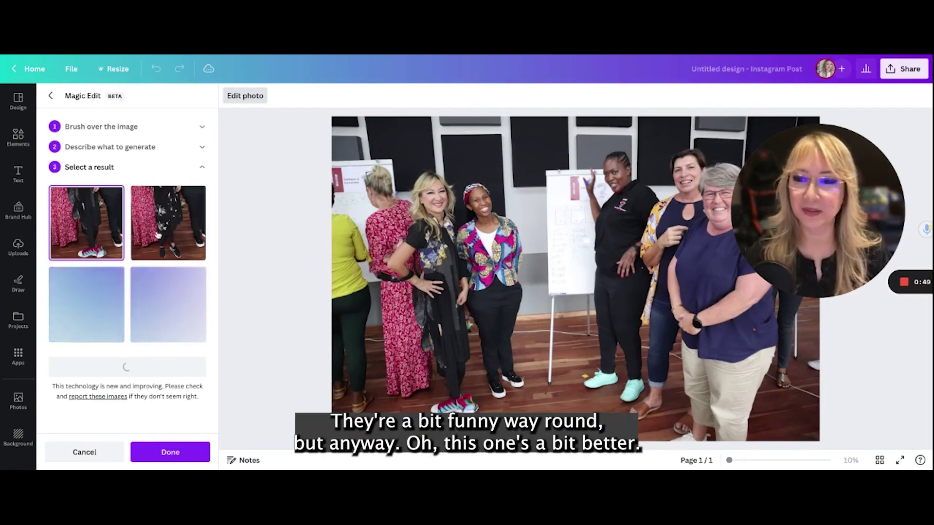
left_click(170, 238)
left_click(171, 238)
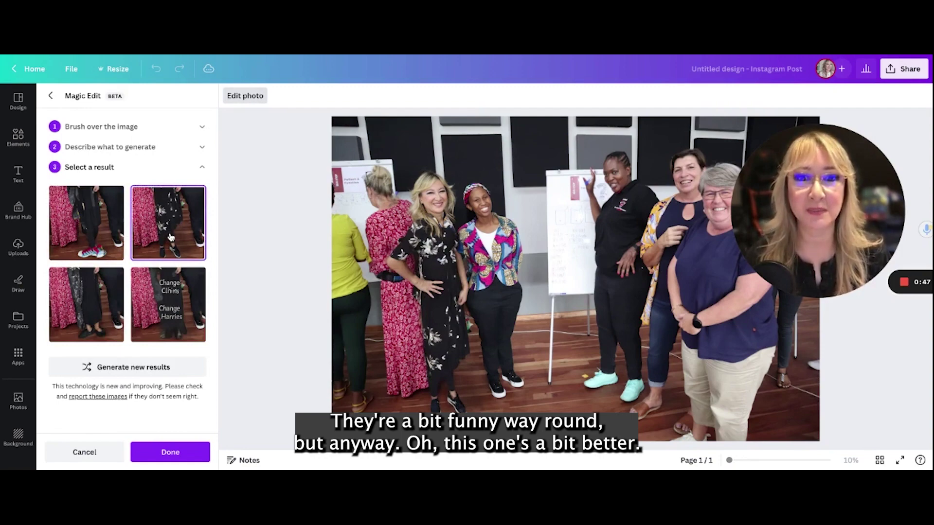